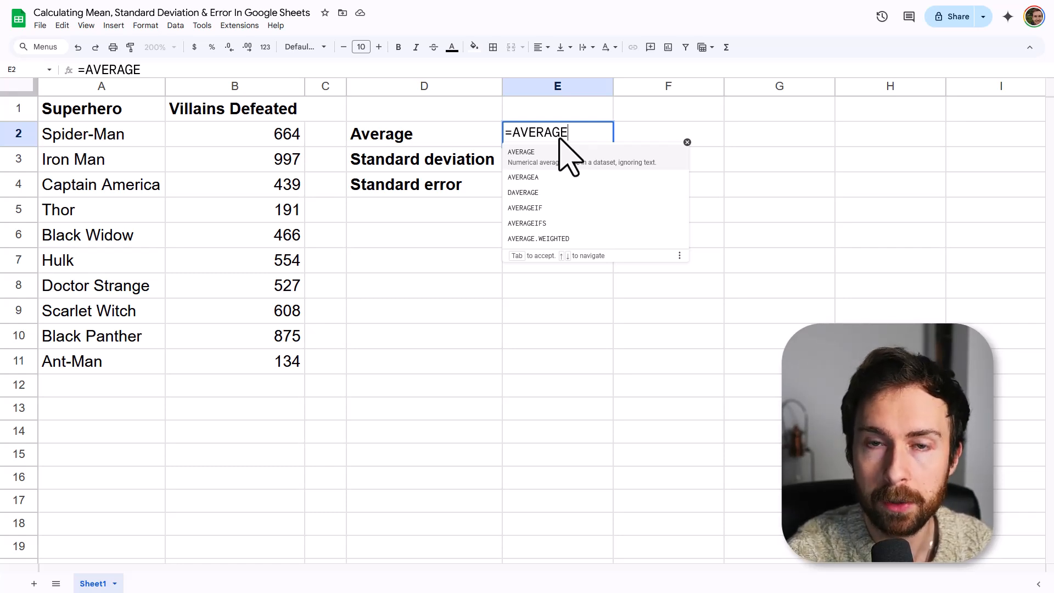
# - Complete the average formula in E2 as =AVERAGE(B2:B11), covering all the Villains Defeated values
pyautogui.write('(')
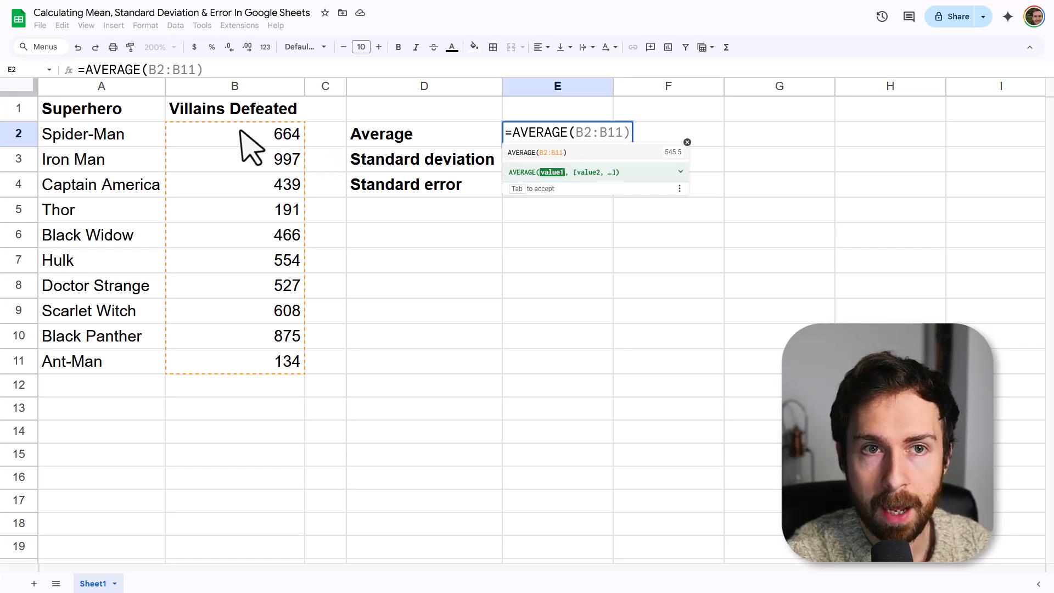
pyautogui.moveTo(244, 134); pyautogui.dragTo(258, 365)
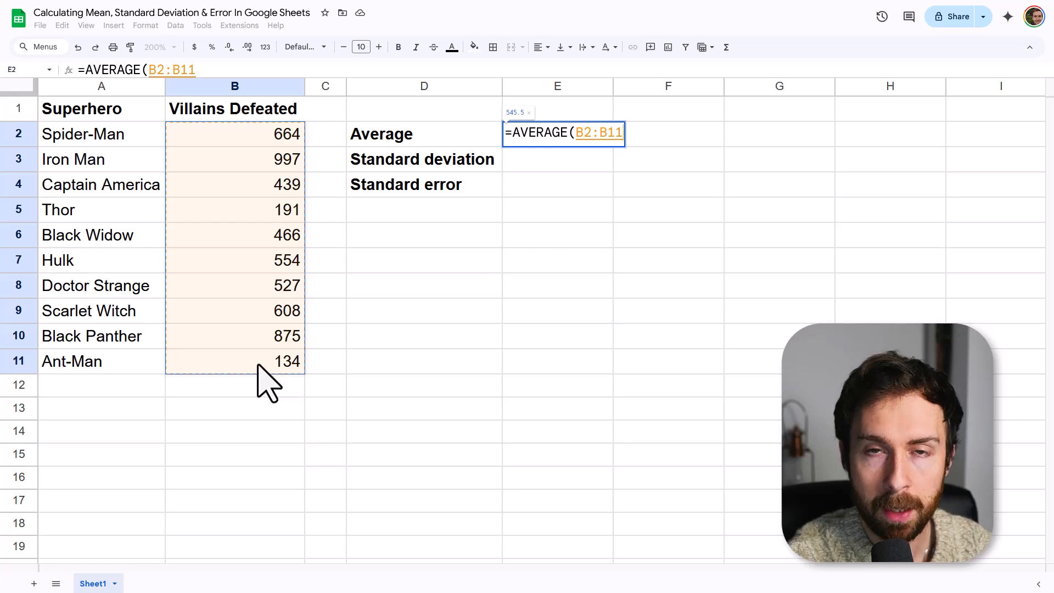
pyautogui.write(')')
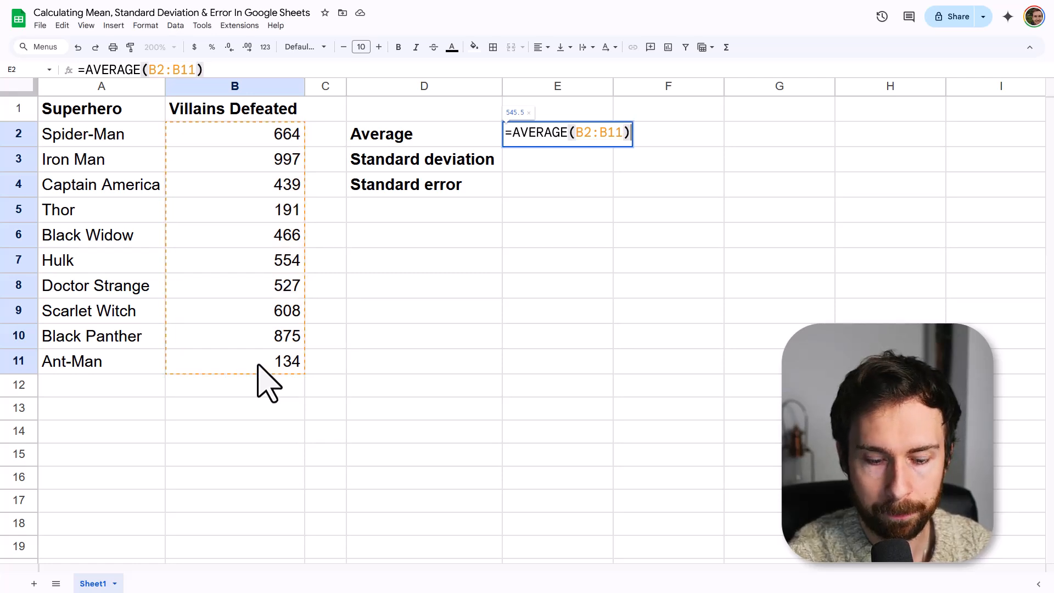
pyautogui.press('Return')
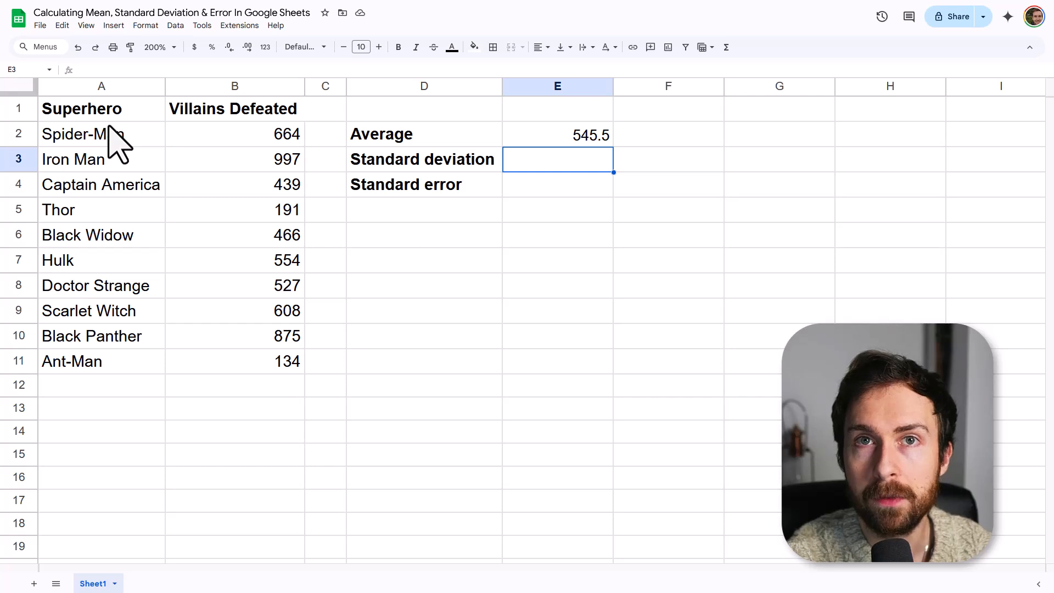
# - Select B2:B11 and switch the quick summary of the selection from Sum to Avg
pyautogui.click(477, 380)
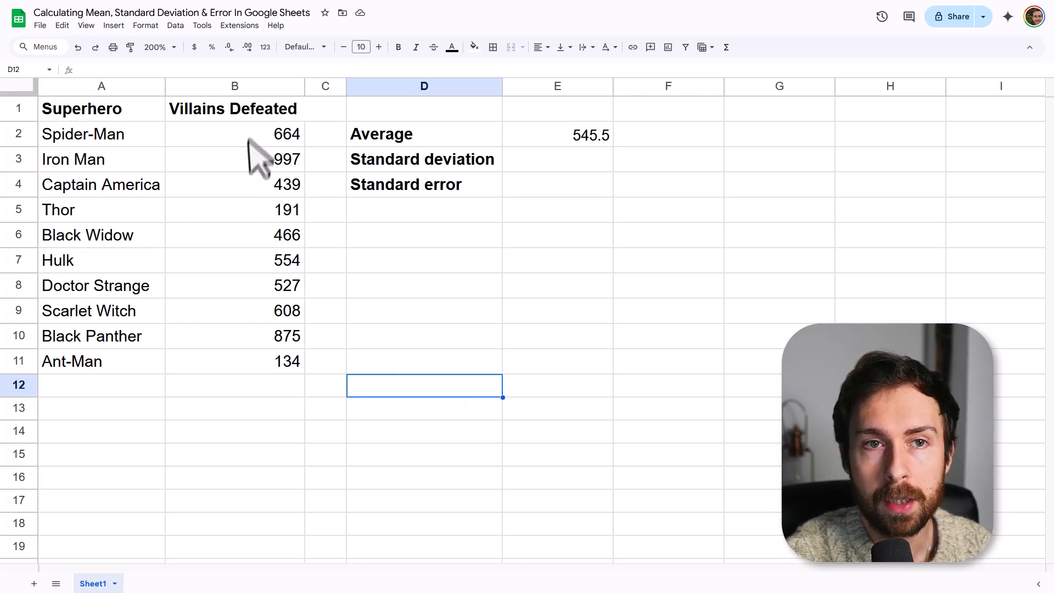
pyautogui.moveTo(252, 138); pyautogui.dragTo(258, 376)
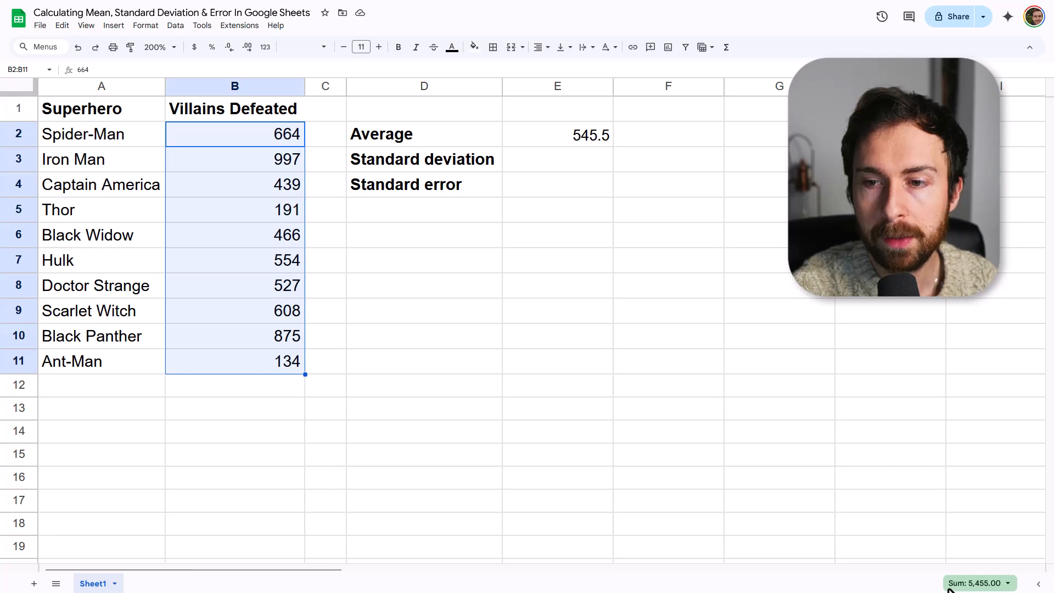
pyautogui.click(975, 583)
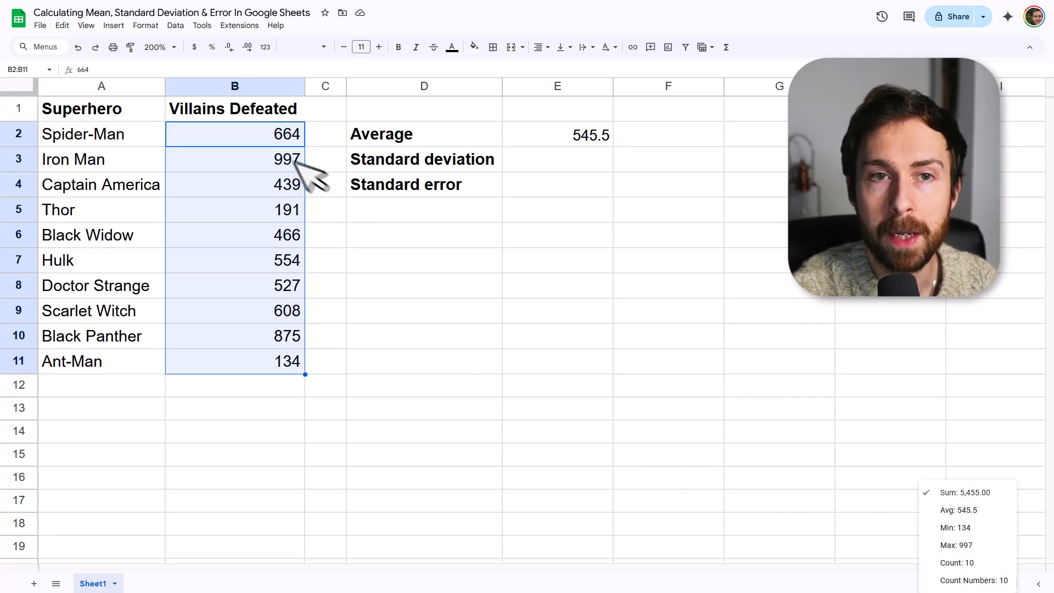
pyautogui.click(997, 510)
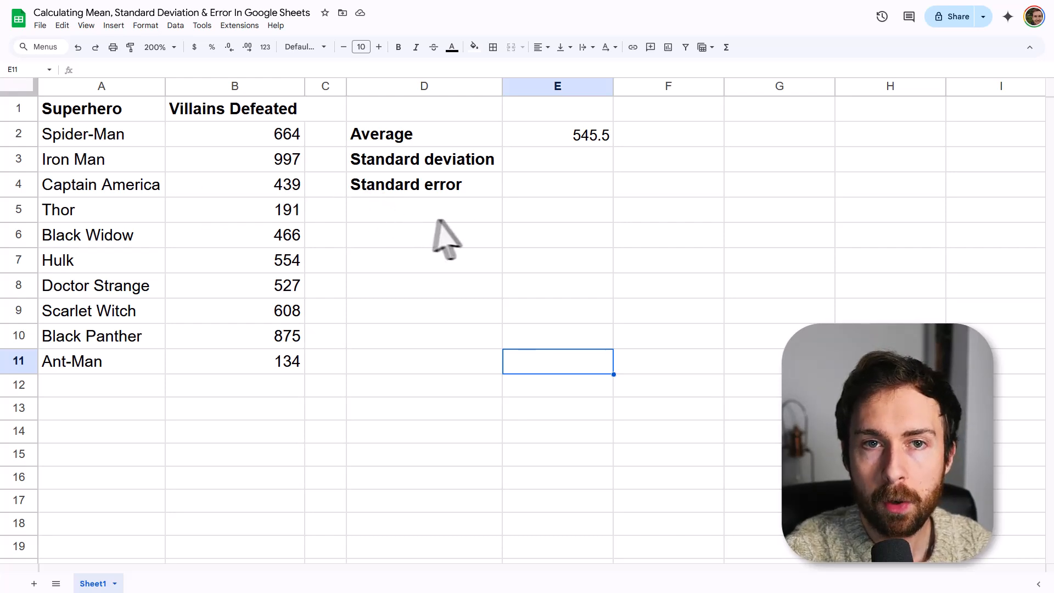
# - Calculate the sample standard deviation of the villains defeated in E3 with =STDEV.S(B2:B11)
pyautogui.click(555, 165)
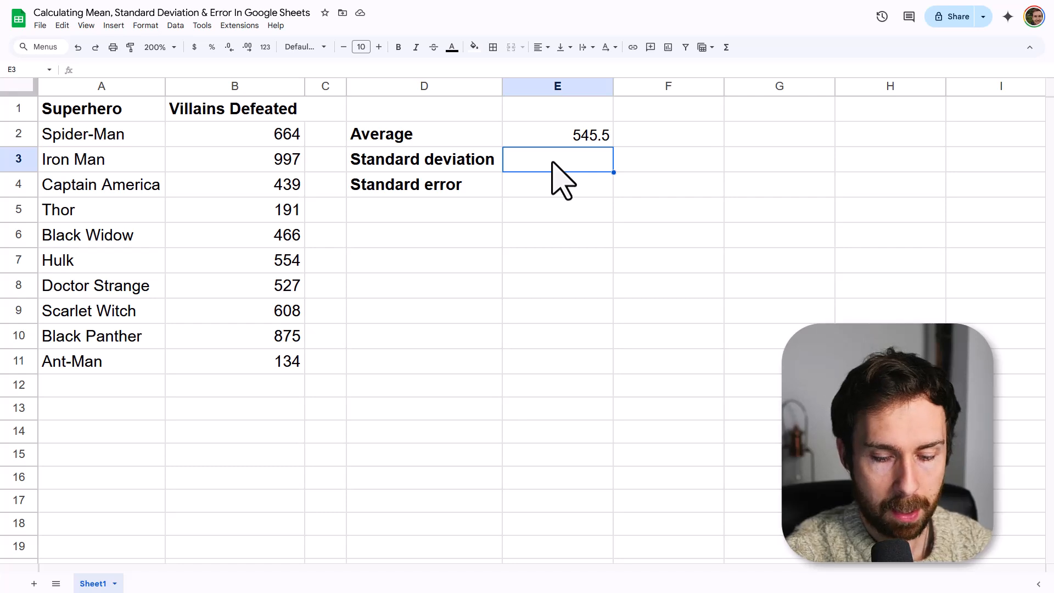
pyautogui.write('=')
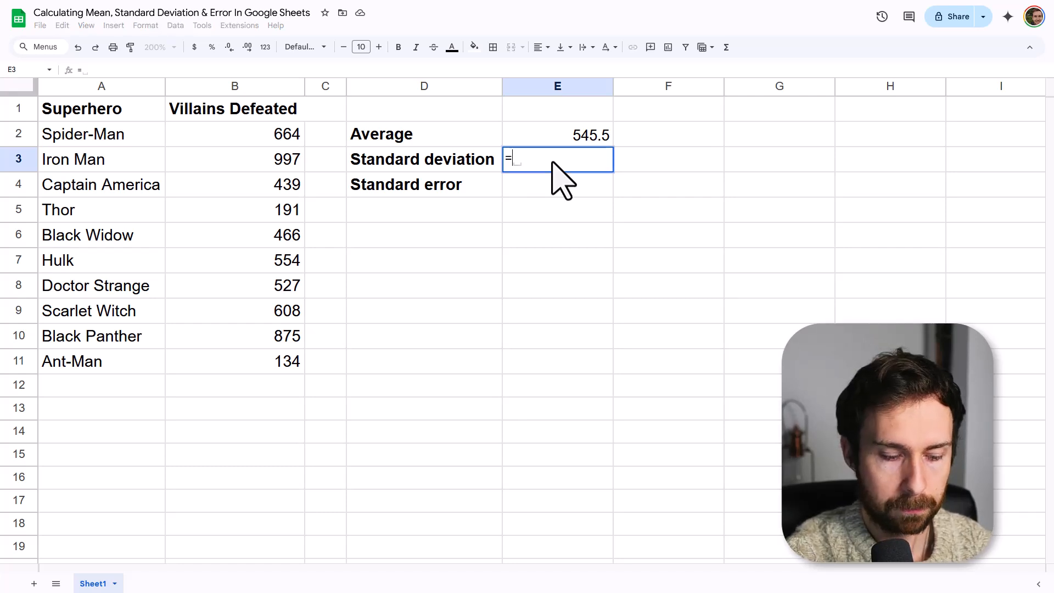
pyautogui.write('STDE')
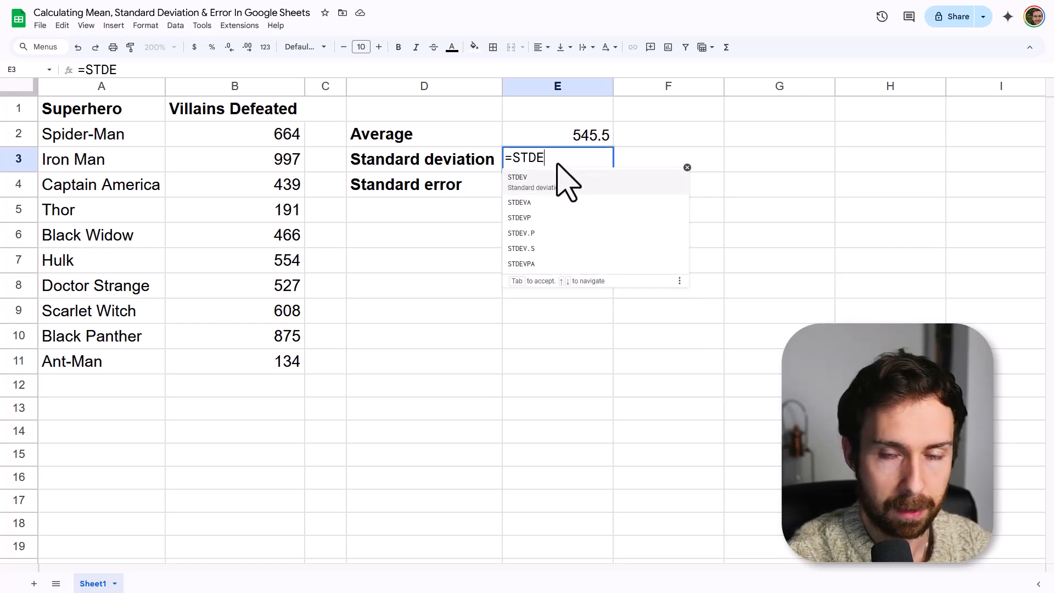
pyautogui.write('V.')
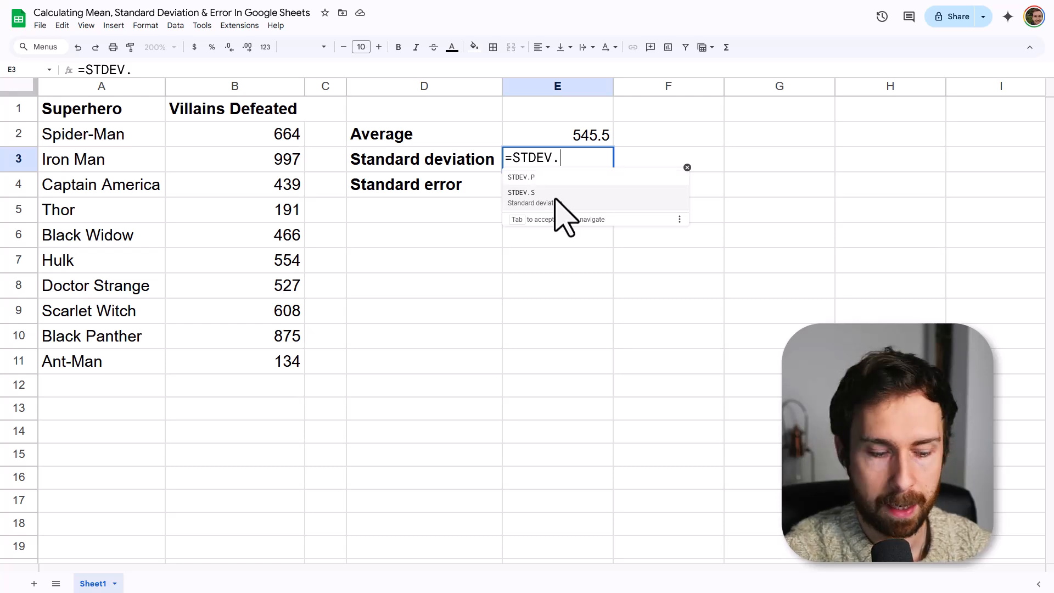
pyautogui.write('S')
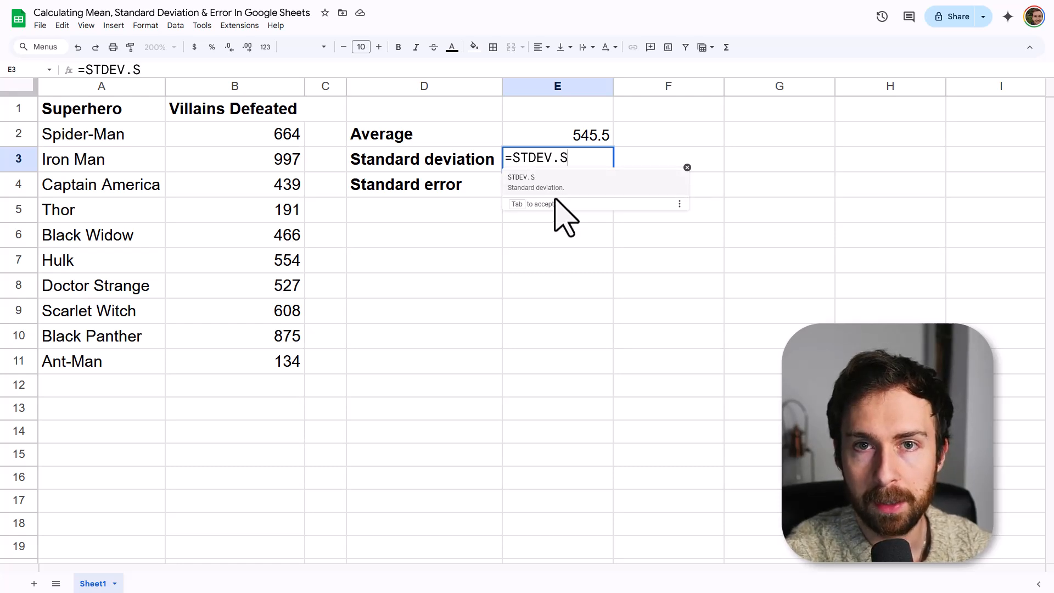
pyautogui.write('(')
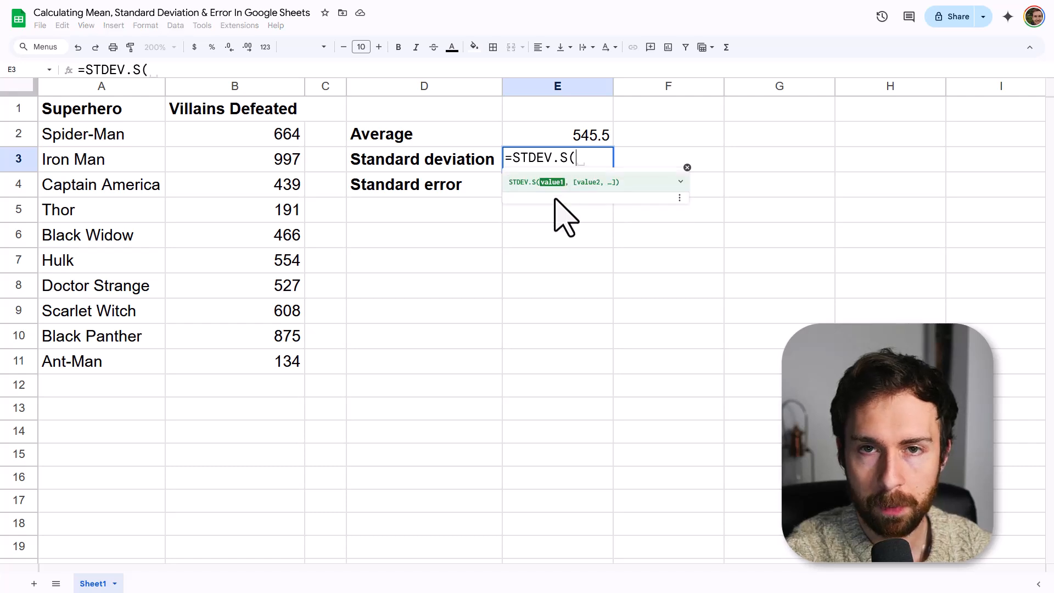
pyautogui.moveTo(286, 135); pyautogui.dragTo(275, 359)
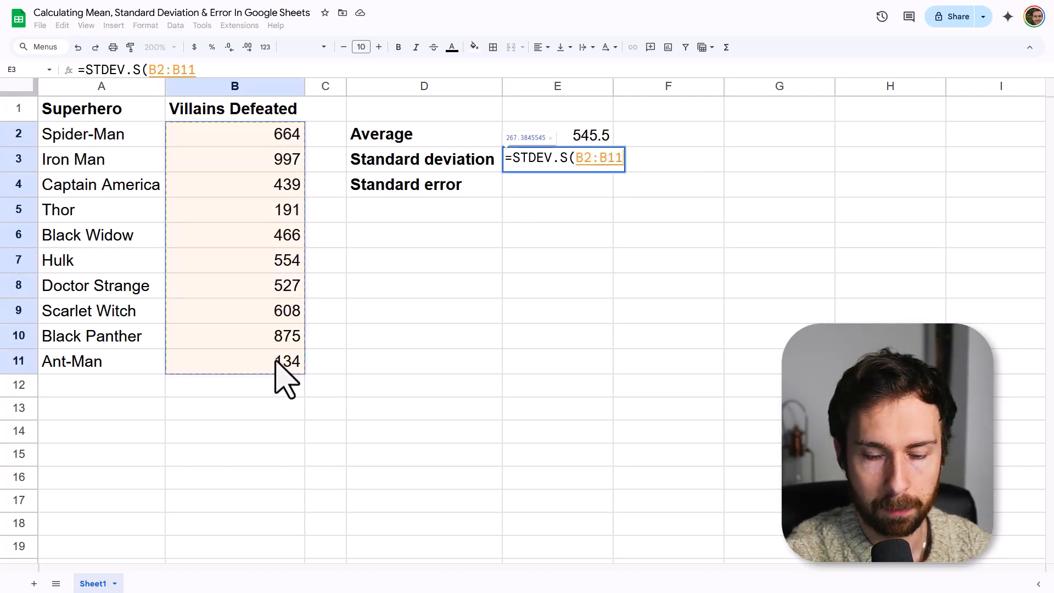
pyautogui.write(')')
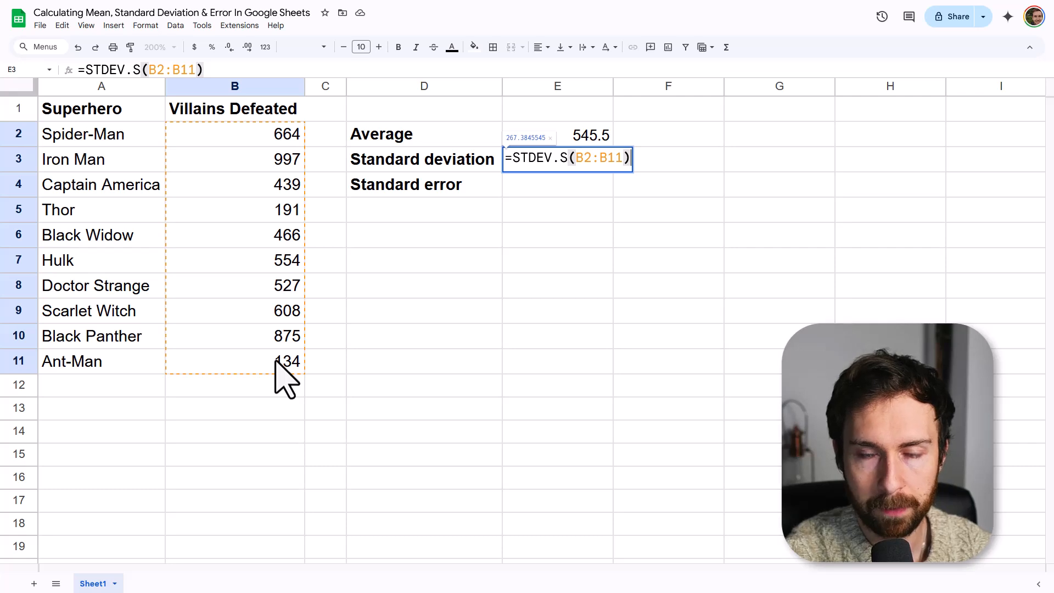
pyautogui.press('Return')
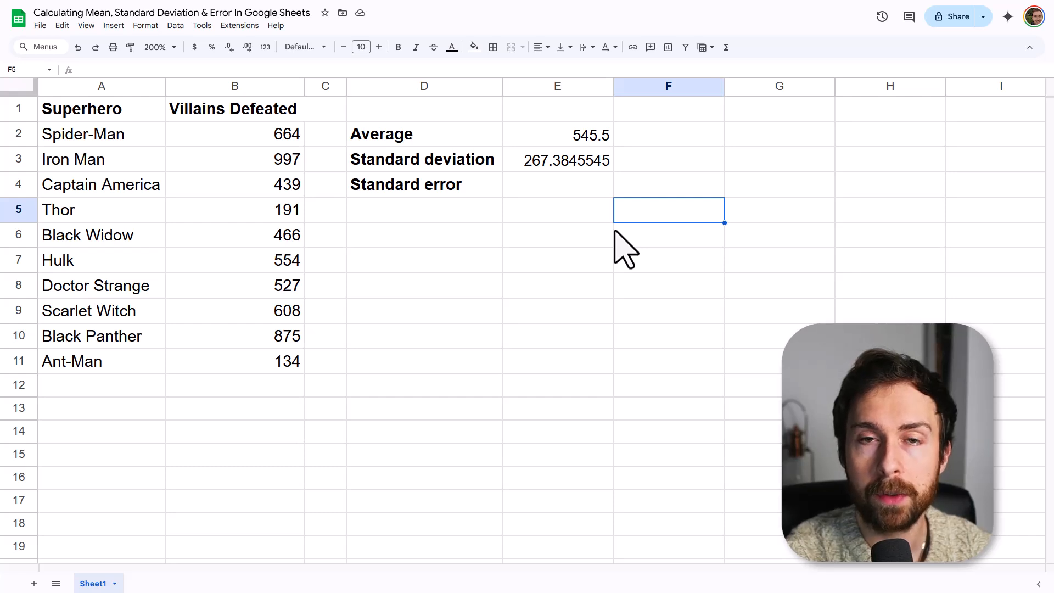
# - Begin the standard error formula in E4 by dividing the standard deviation in E3 by SQRT of 10
pyautogui.click(541, 186)
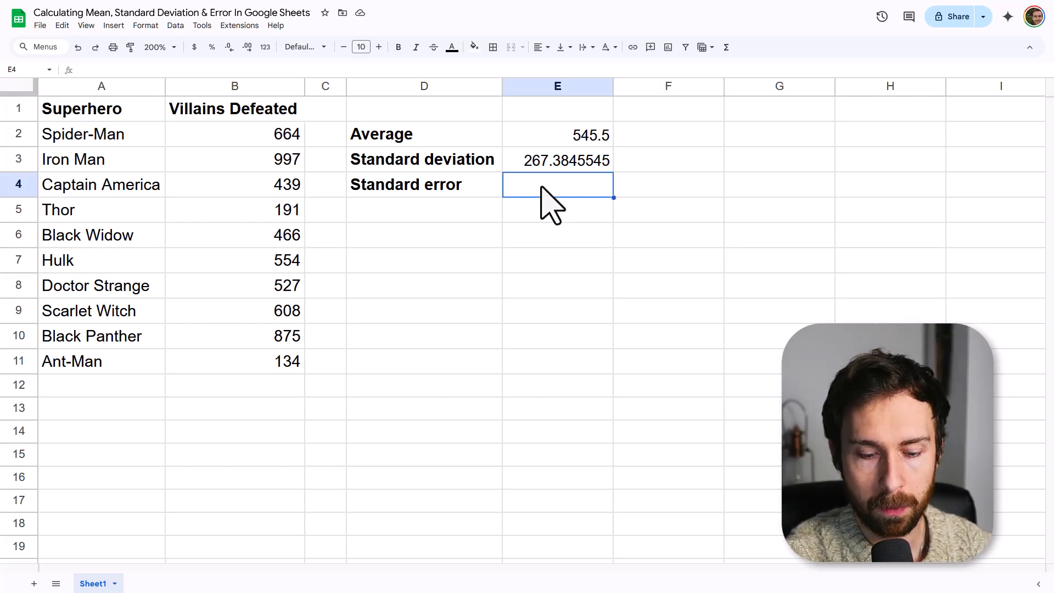
pyautogui.write('=')
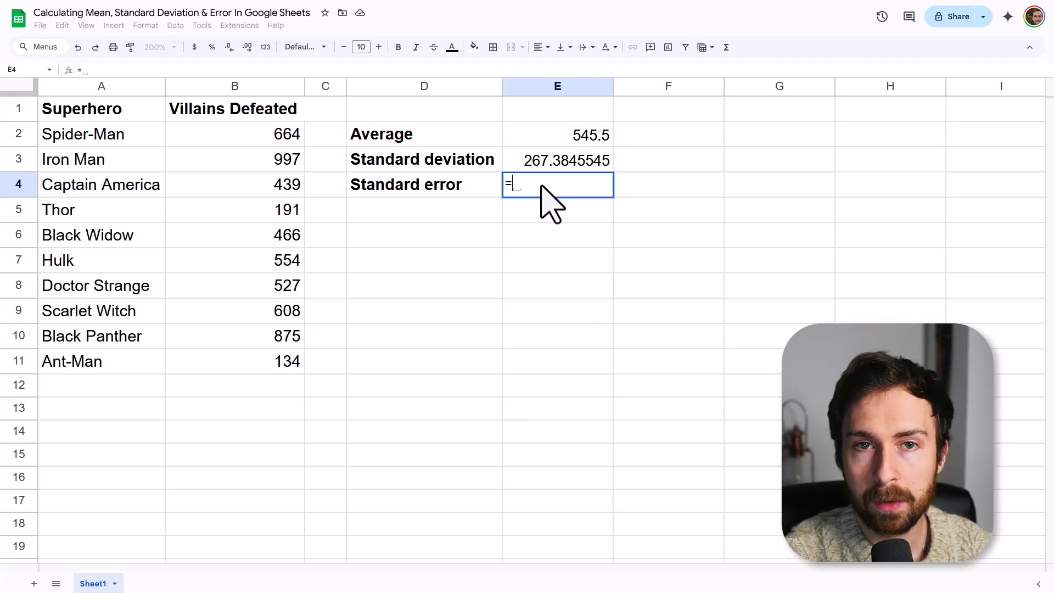
pyautogui.click(575, 160)
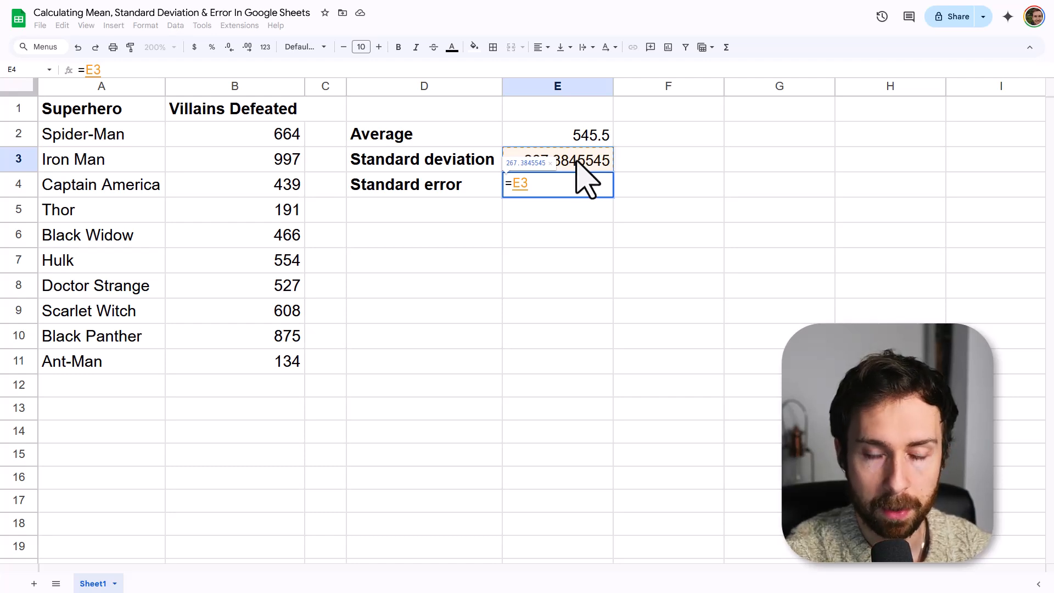
pyautogui.write('/')
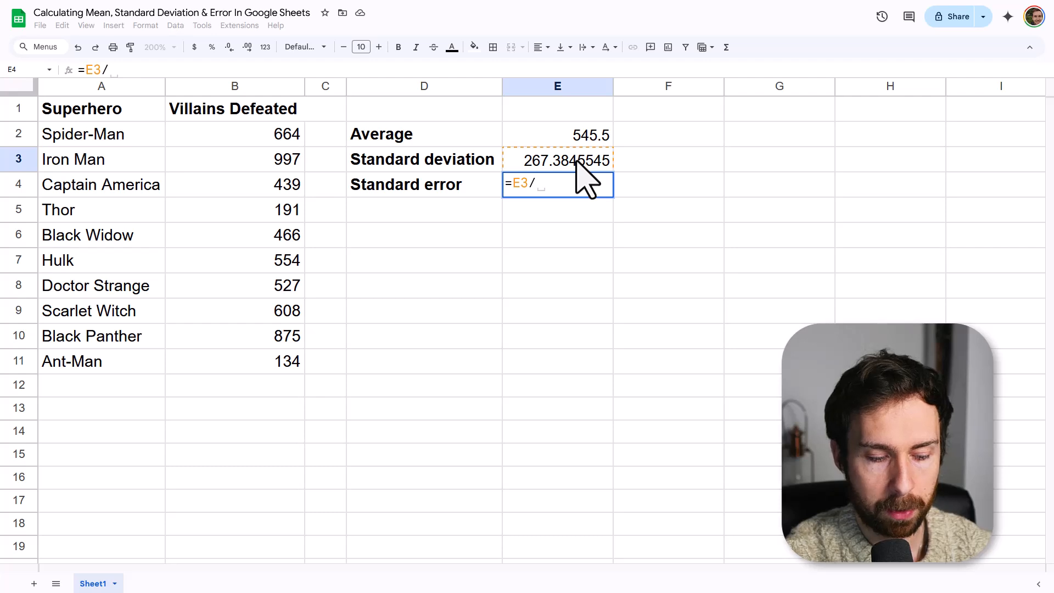
pyautogui.write('SQRT')
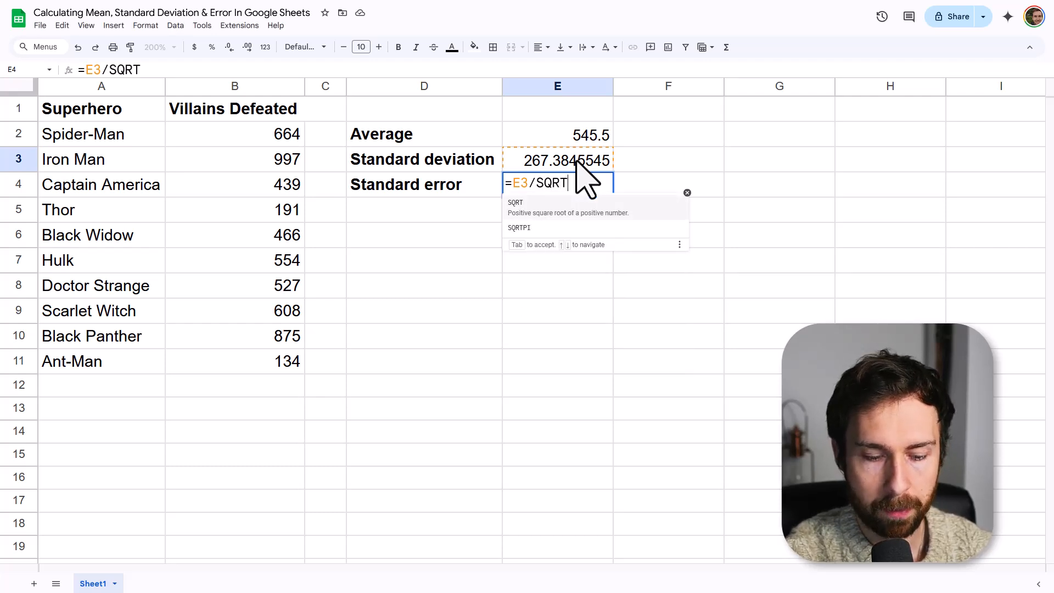
pyautogui.write('(')
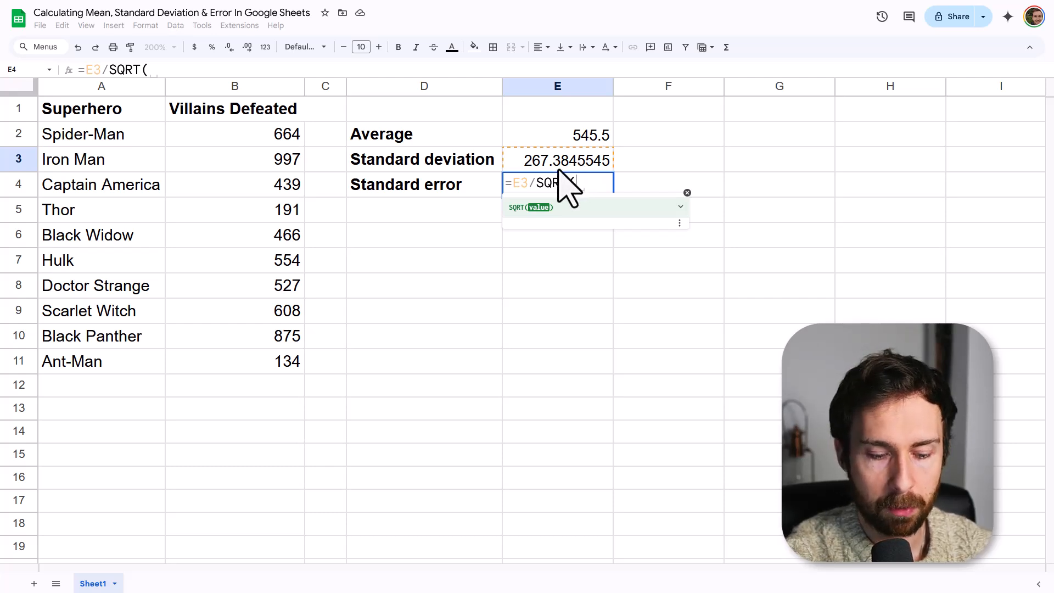
pyautogui.write('10')
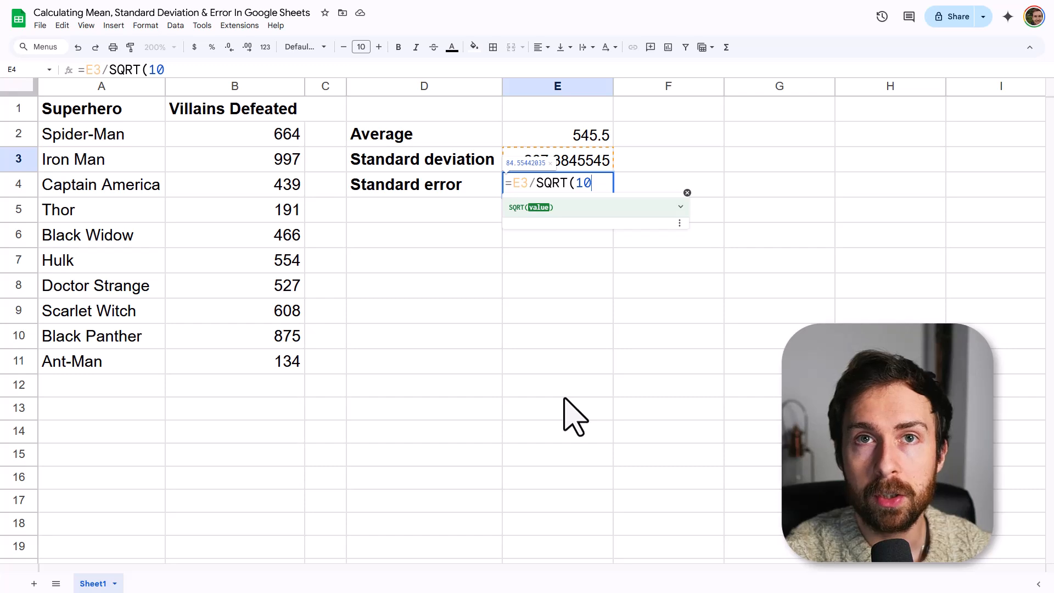
# - Replace the 10 in the square root with COUNT(B2:B11) and enter the formula as =E3/SQRT(COUNT(B2:B11))
pyautogui.press('BackSpace')
pyautogui.press('BackSpace')
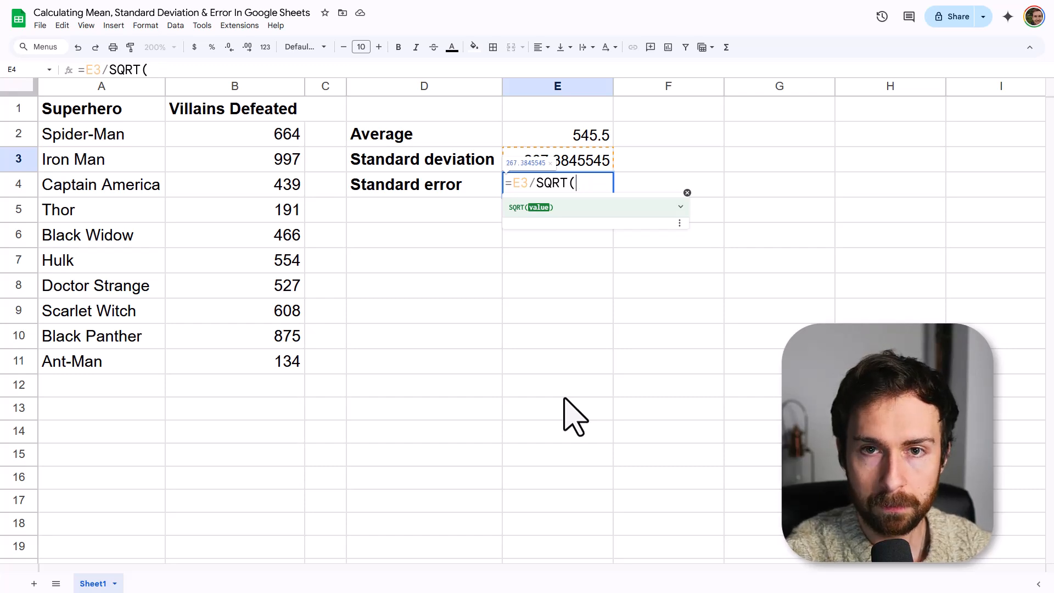
pyautogui.write('COUN')
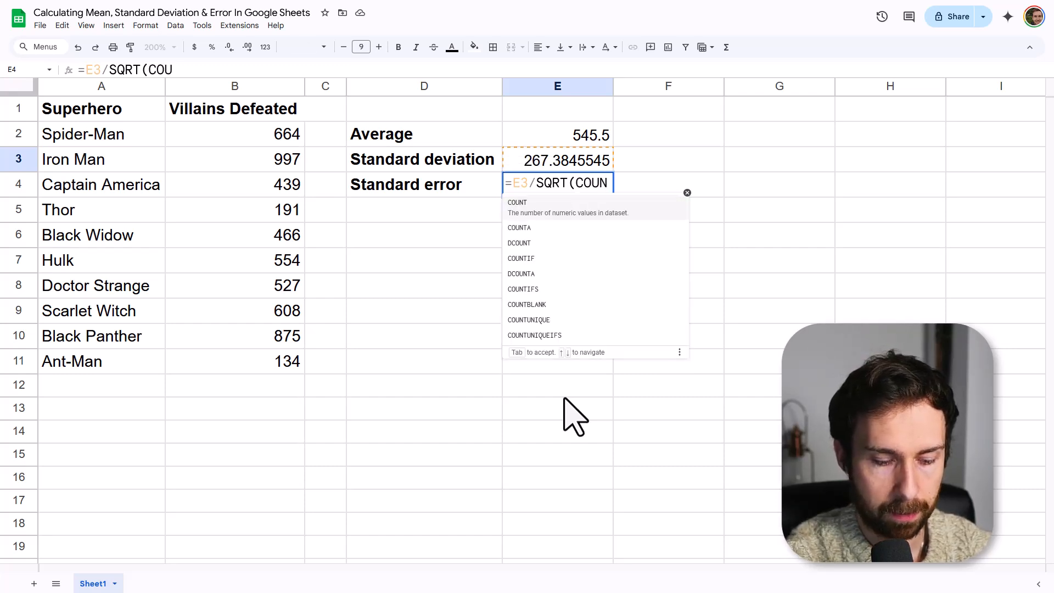
pyautogui.write('T(')
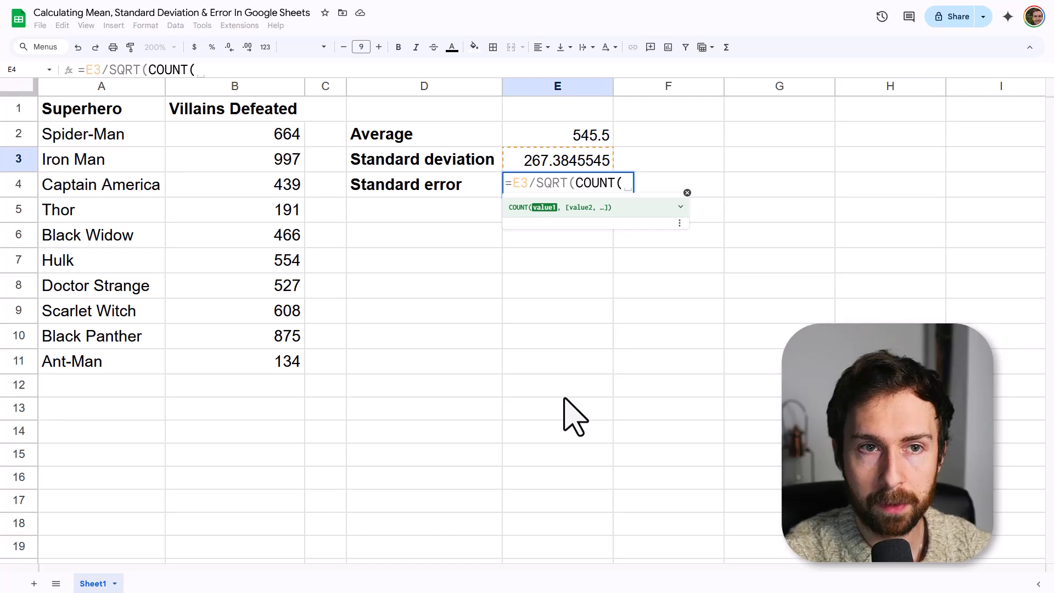
pyautogui.moveTo(258, 137); pyautogui.dragTo(246, 355)
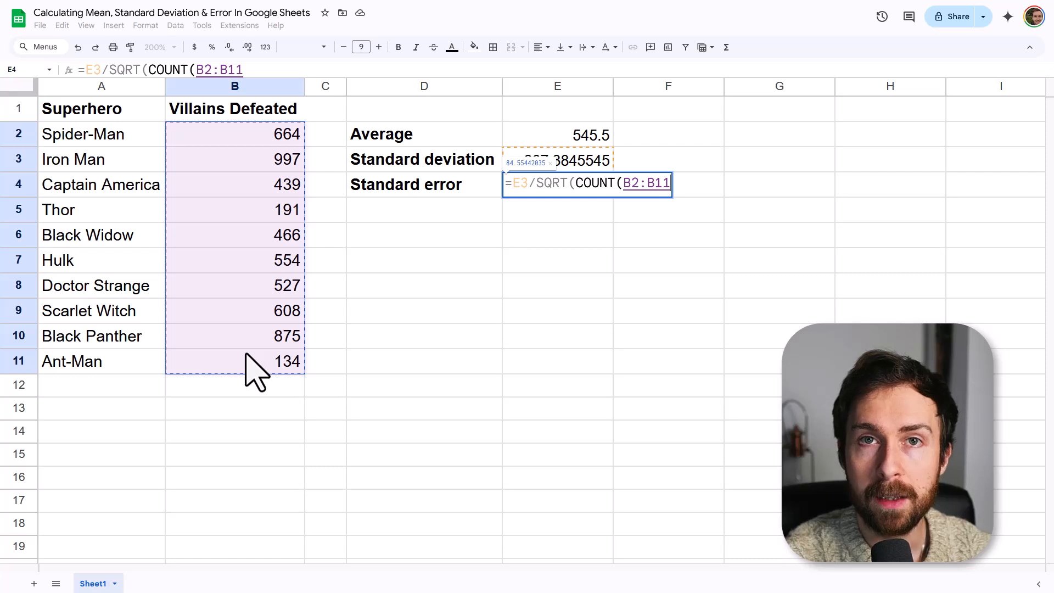
pyautogui.write(')')
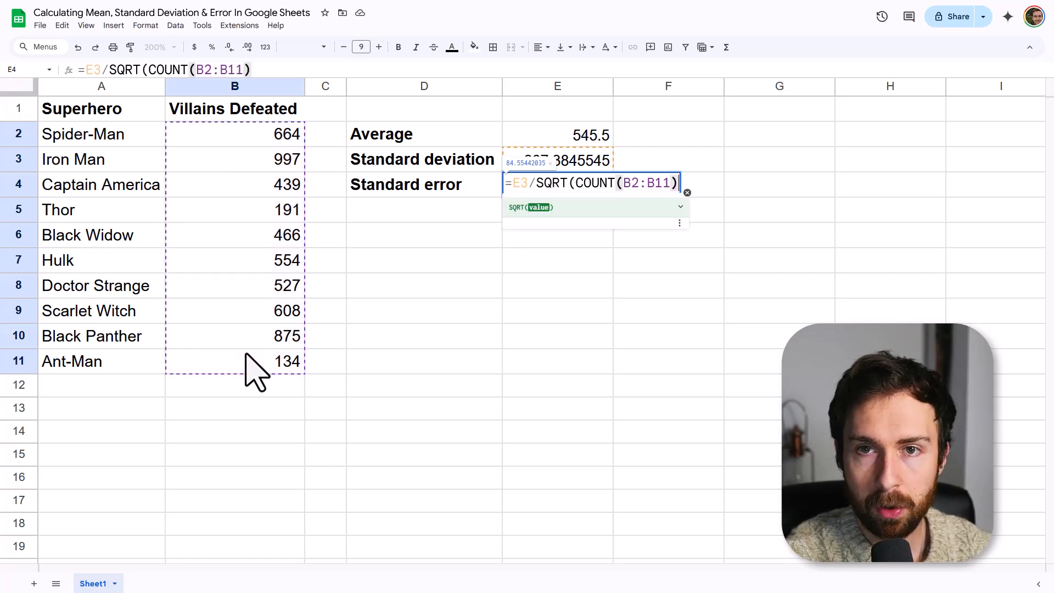
pyautogui.write(')')
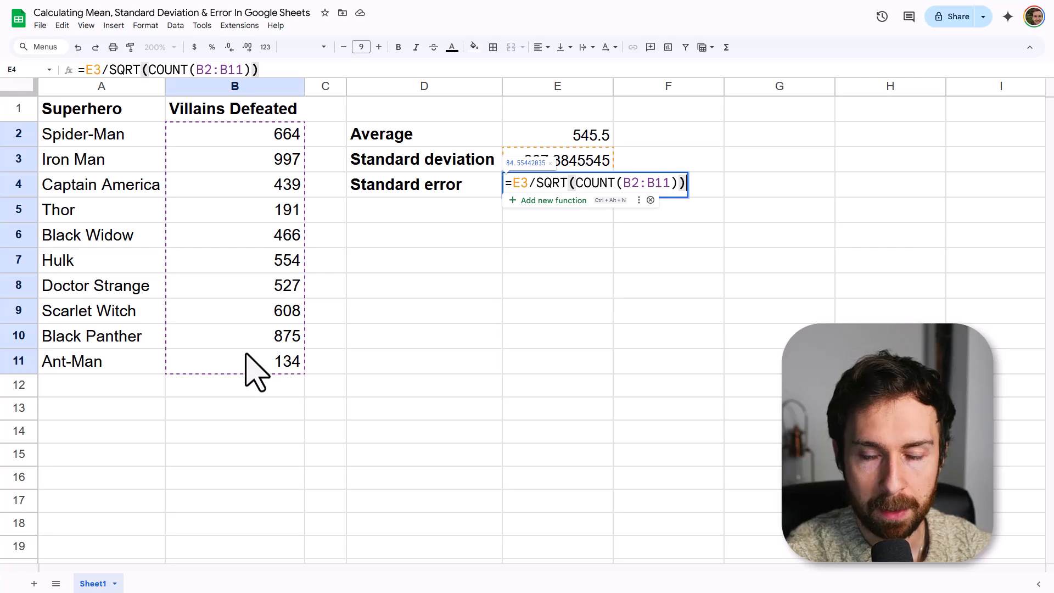
pyautogui.press('Return')
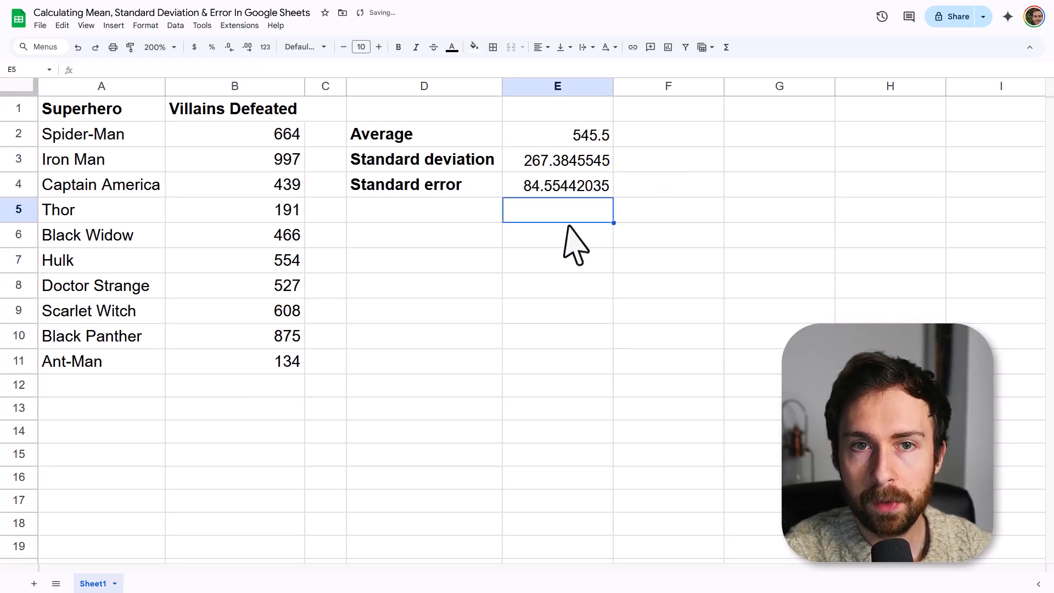